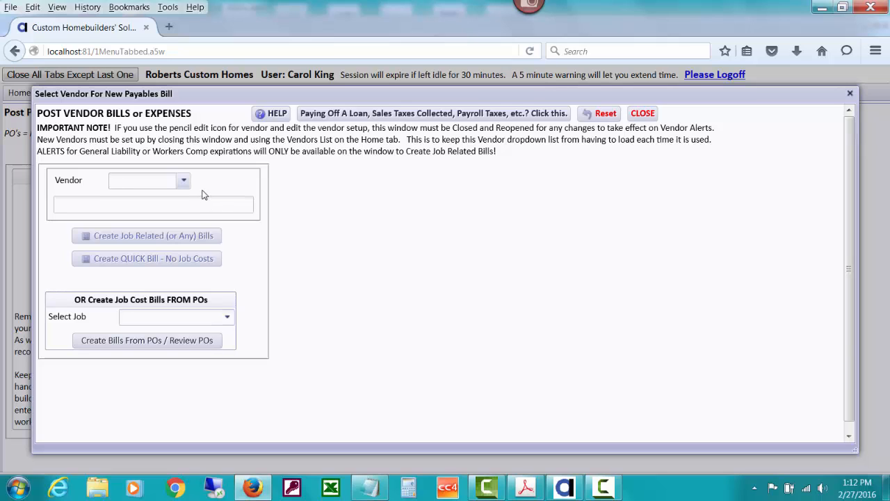
# Select vendor ATT for the new bill and inspect the default GL account and department choices in its vendor setup
pyautogui.write('att')
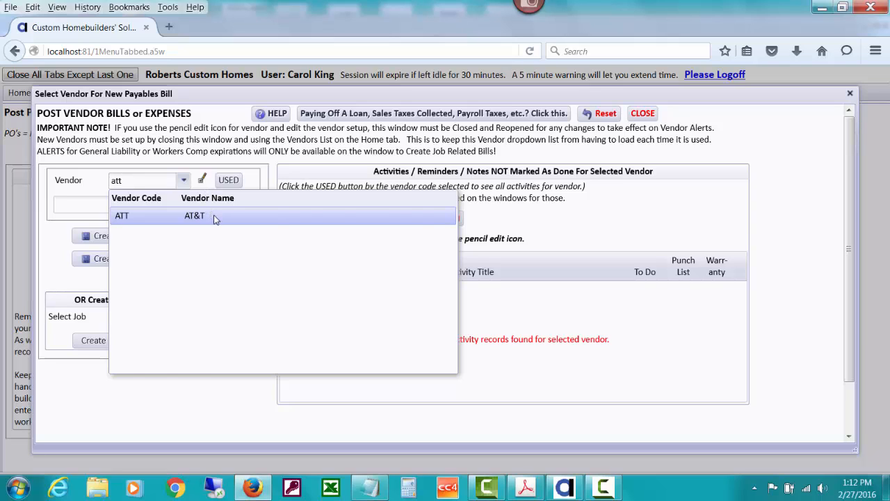
pyautogui.click(215, 219)
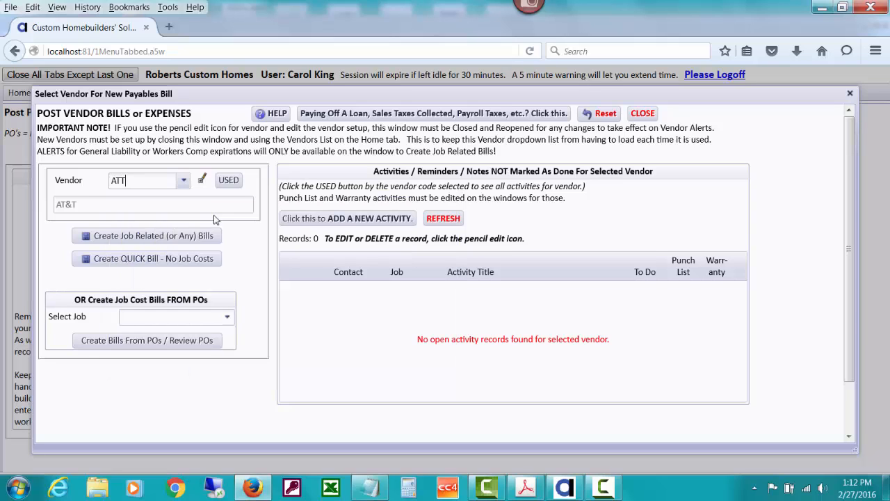
pyautogui.click(202, 183)
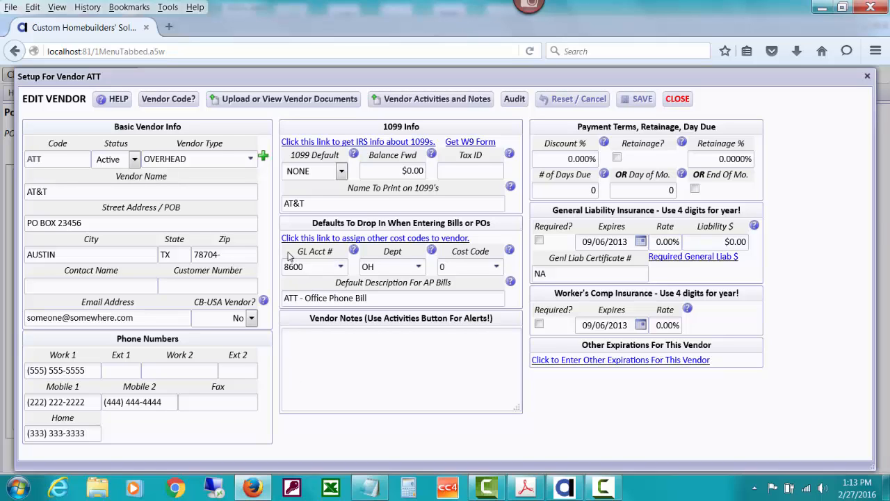
pyautogui.click(340, 269)
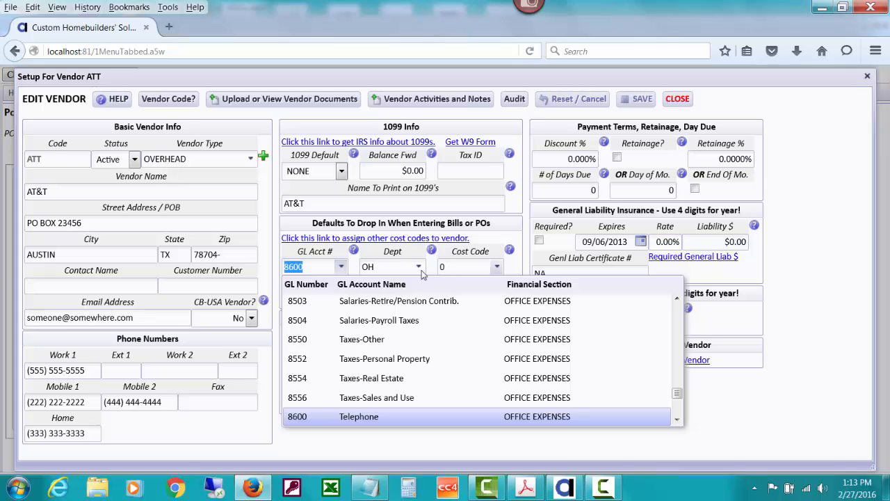
pyautogui.click(381, 265)
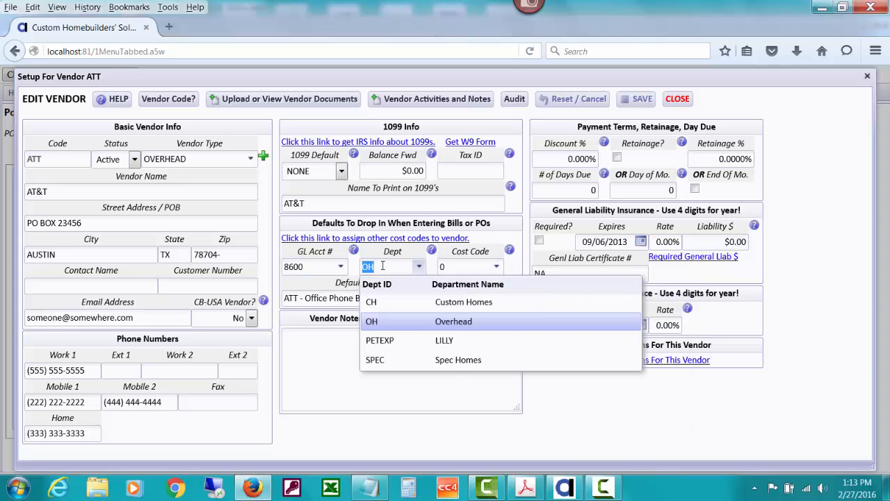
pyautogui.click(567, 400)
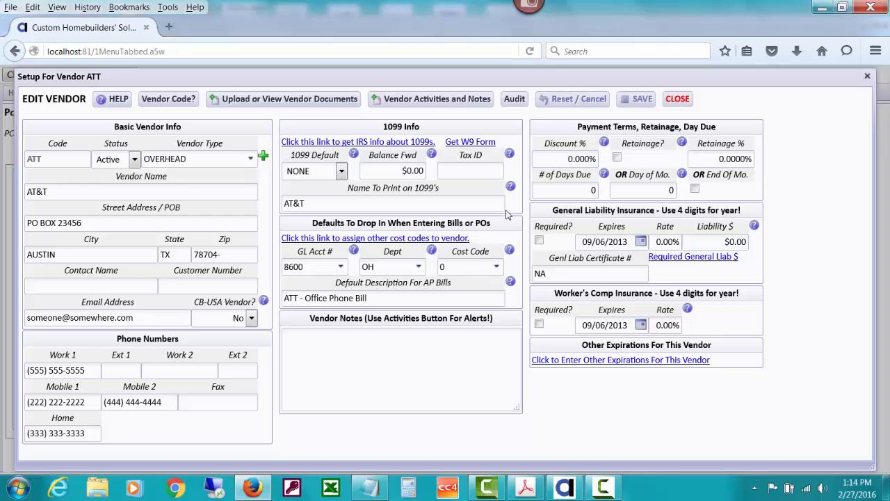
pyautogui.click(676, 99)
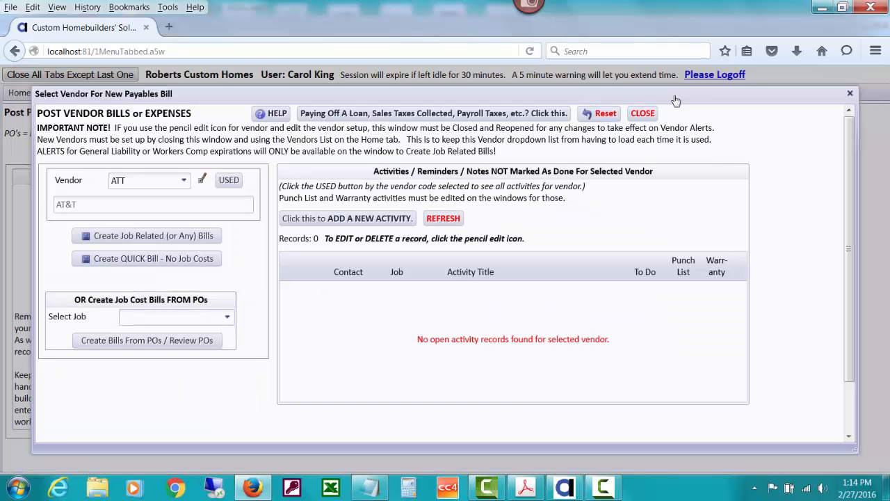
# Create a quick bill without job costs, with invoice date 02/08/16 and due date 03/10/16
pyautogui.click(187, 265)
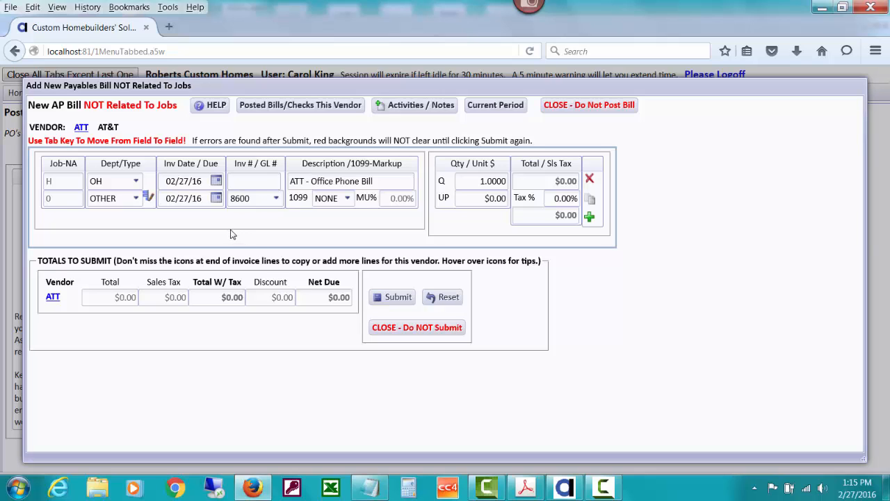
pyautogui.click(217, 181)
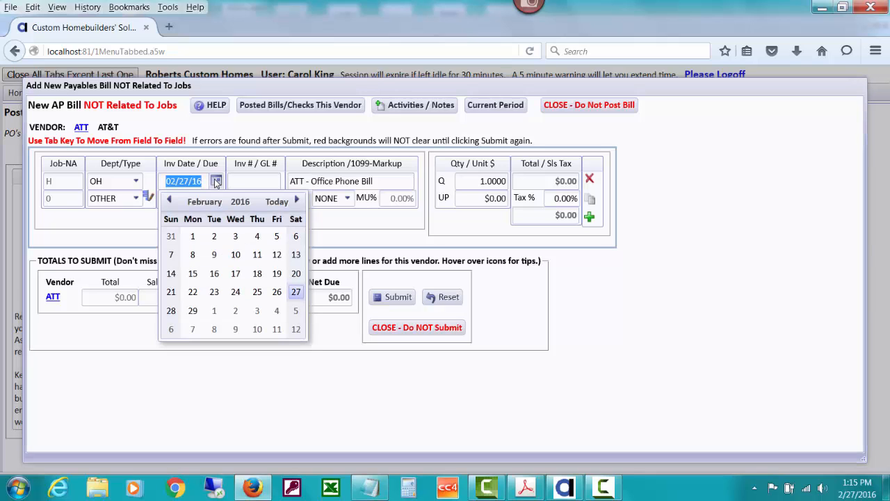
pyautogui.click(196, 255)
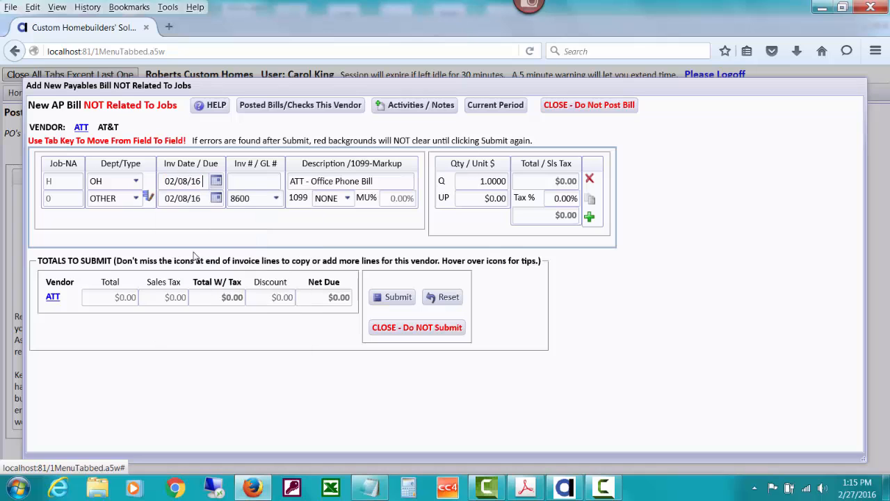
pyautogui.click(217, 199)
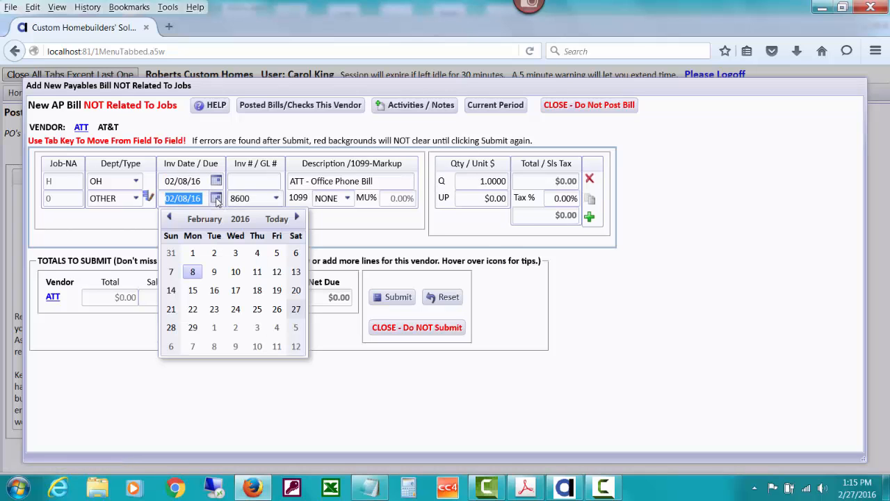
pyautogui.click(257, 346)
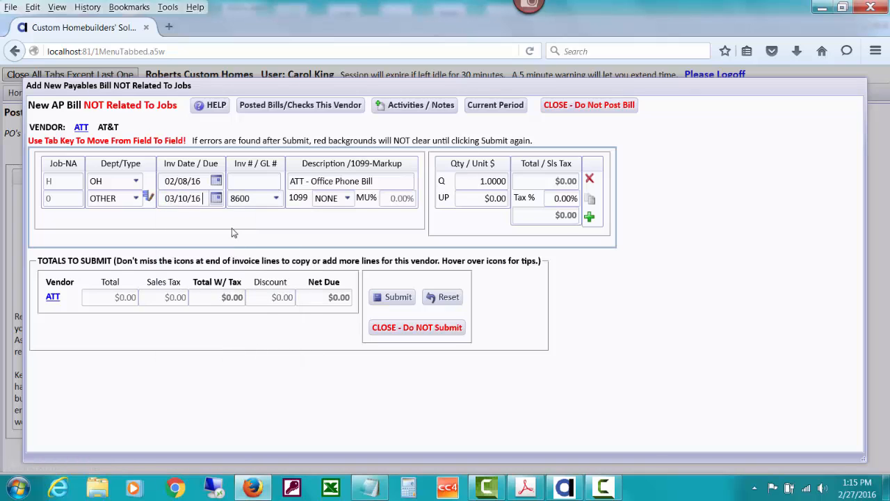
# Enter invoice number 020816 and a unit price of $325.75 on the bill line
pyautogui.click(234, 180)
pyautogui.write('020816')
pyautogui.press('Tab')
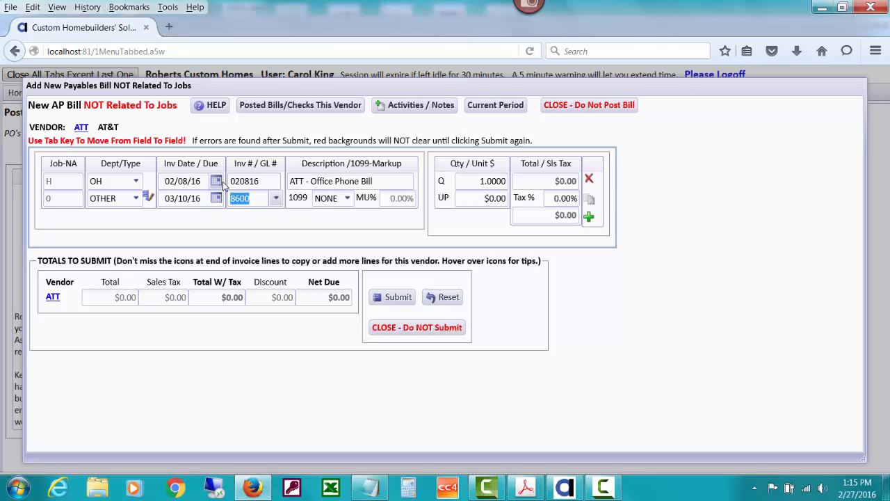
pyautogui.click(462, 202)
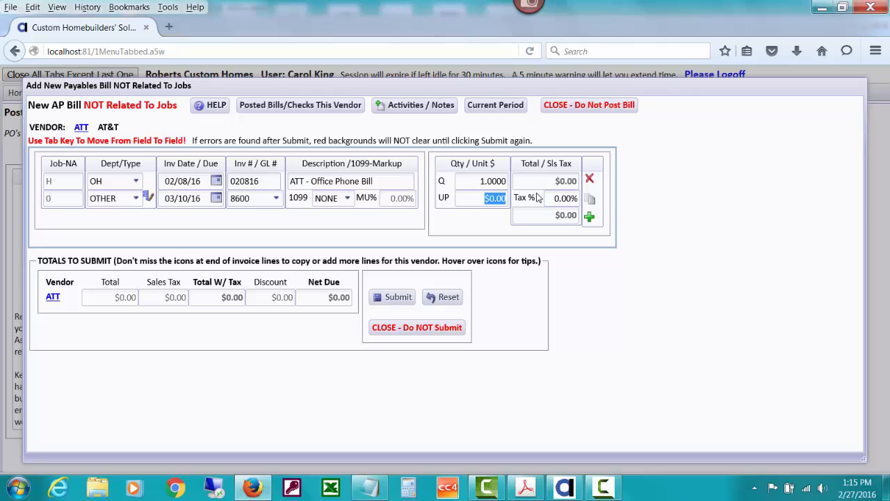
pyautogui.write('325.75')
pyautogui.press('Tab')
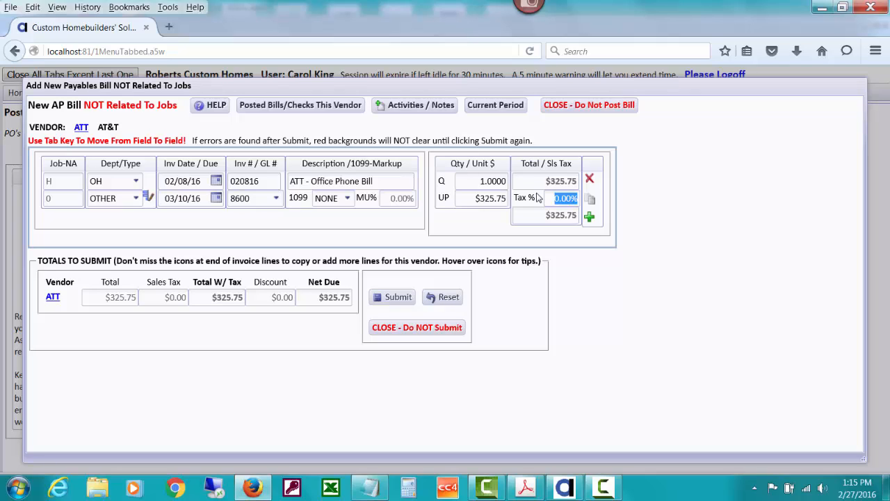
# Submit the bill to review the options for posting it, and return to the entry without posting
pyautogui.click(398, 297)
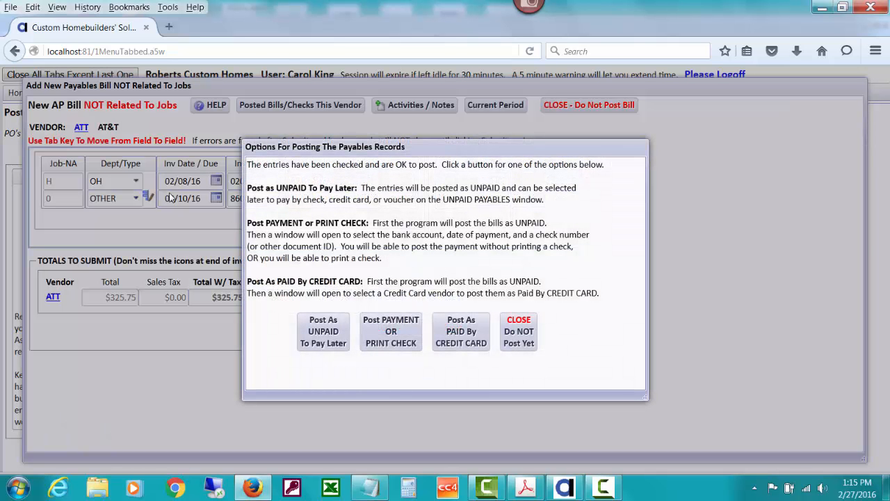
pyautogui.click(520, 341)
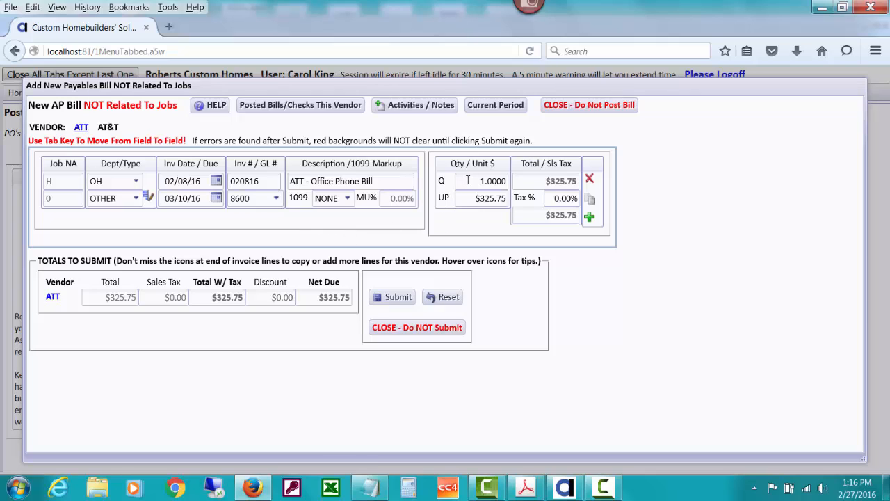
# Set the quantity of the office phone bill line to 0.75
pyautogui.moveTo(468, 180); pyautogui.dragTo(512, 182)
pyautogui.press('BackSpace')
pyautogui.write('.75')
pyautogui.press('Tab')
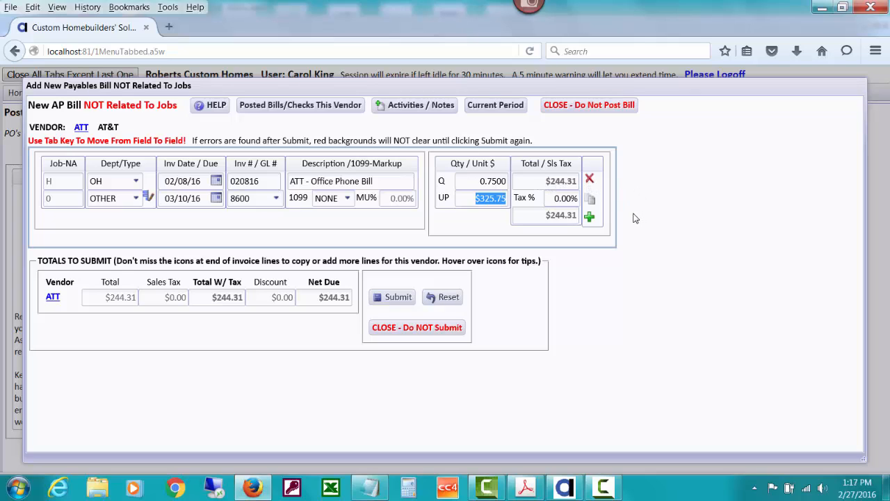
# Copy the bill line, assign the copy to department CH (Custom Homes) and set its quantity to 0.25
pyautogui.click(591, 200)
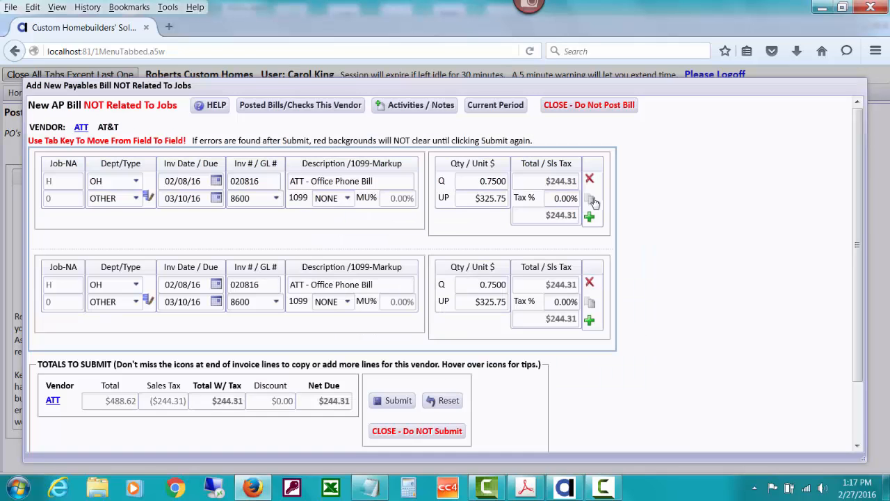
pyautogui.click(136, 284)
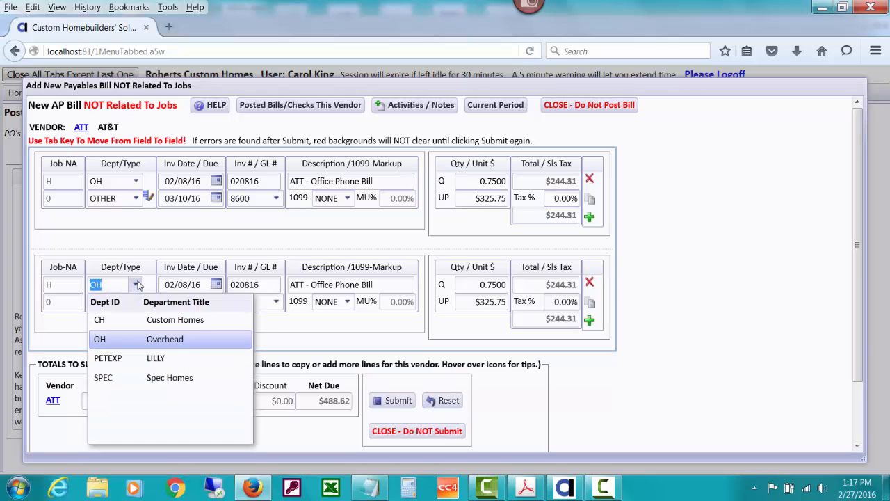
pyautogui.click(146, 319)
pyautogui.moveTo(464, 286); pyautogui.dragTo(522, 286)
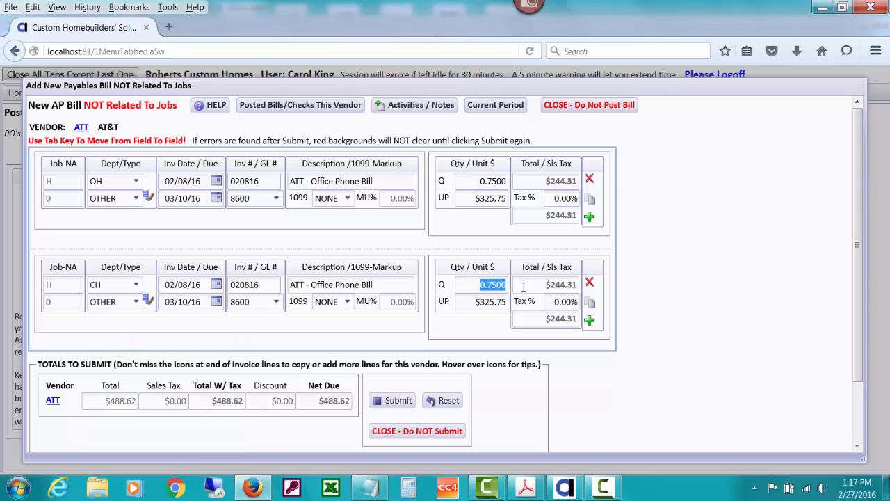
pyautogui.write('.25')
pyautogui.press('Tab')
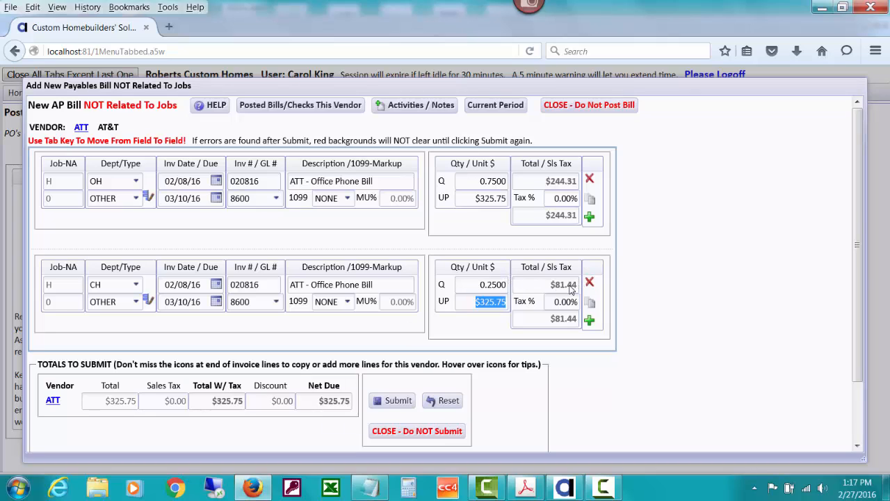
# Close the split quick bill without posting, and view the job-related bill form for ATT before closing it as well
pyautogui.moveTo(565, 291)
pyautogui.click(552, 104)
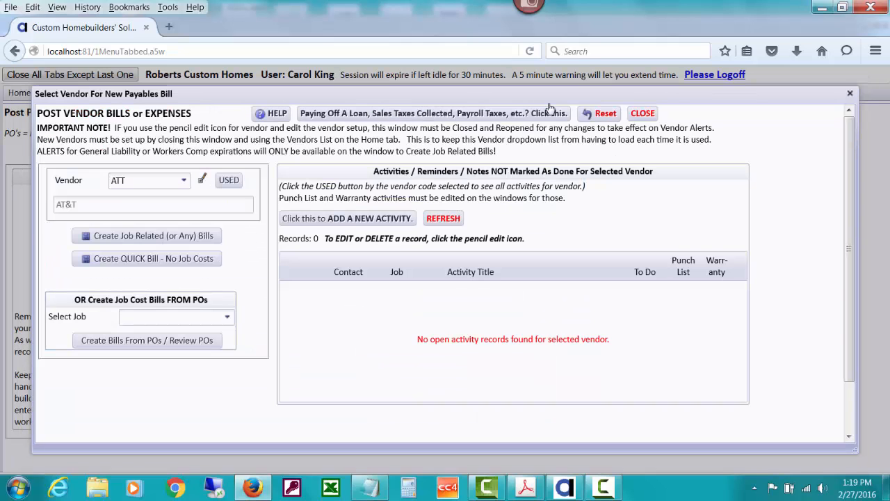
pyautogui.click(181, 239)
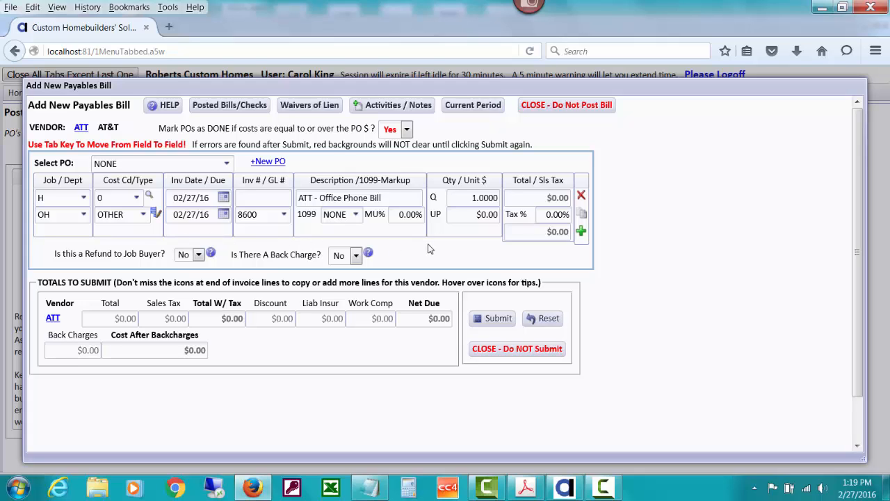
pyautogui.click(531, 110)
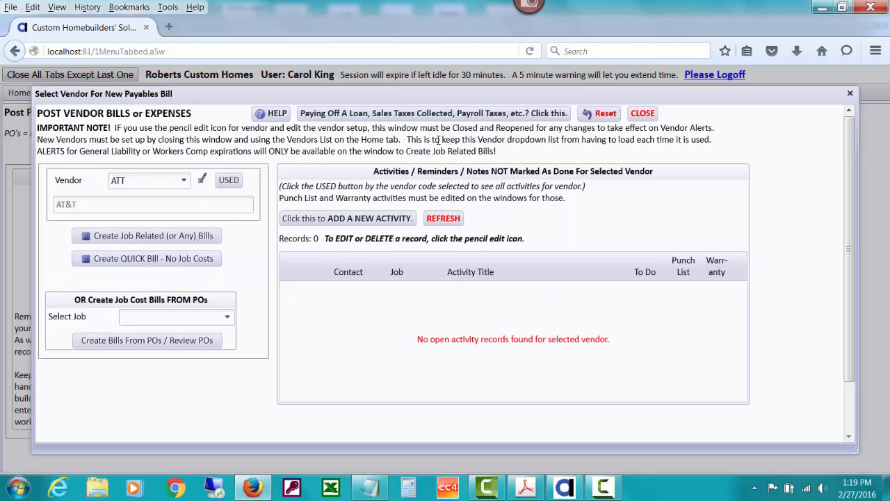